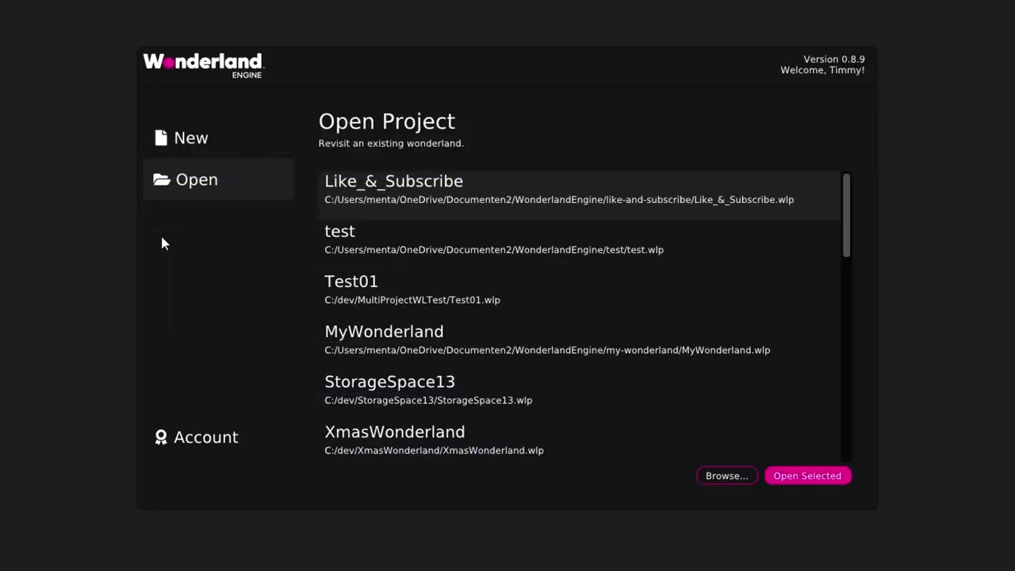
Start a new project saved in C:\YouTube\WonderlandGettingStarted instead of the default path.
{"action": "left_click", "coordinate": [179, 128]}
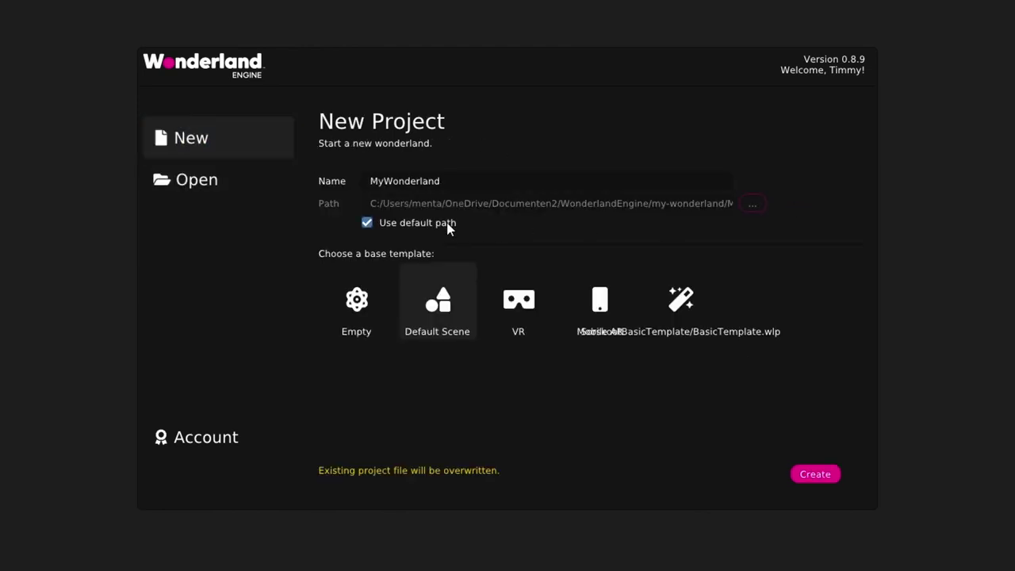
{"action": "left_click", "coordinate": [412, 223]}
{"action": "left_click", "coordinate": [751, 204]}
{"action": "left_click", "coordinate": [509, 130]}
{"action": "key", "text": "ctrl+v"}
{"action": "key", "text": "Return"}
Name the project file TheRoom.wlp and base it on the BasicTemplate.
{"action": "left_click", "coordinate": [297, 458]}
{"action": "left_click_drag", "start_coordinate": [298, 458], "coordinate": [215, 460]}
{"action": "type", "text": "TheRoom"}
{"action": "key", "text": "Return"}
{"action": "left_click", "coordinate": [680, 300]}
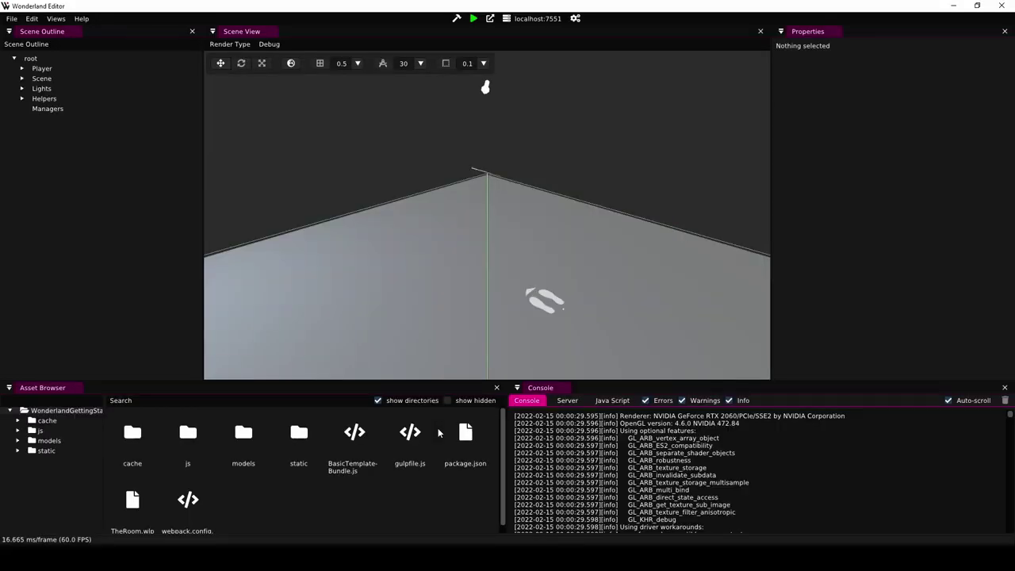
Create the TheRoom project from BasicTemplate.
{"action": "left_click", "coordinate": [878, 55]}
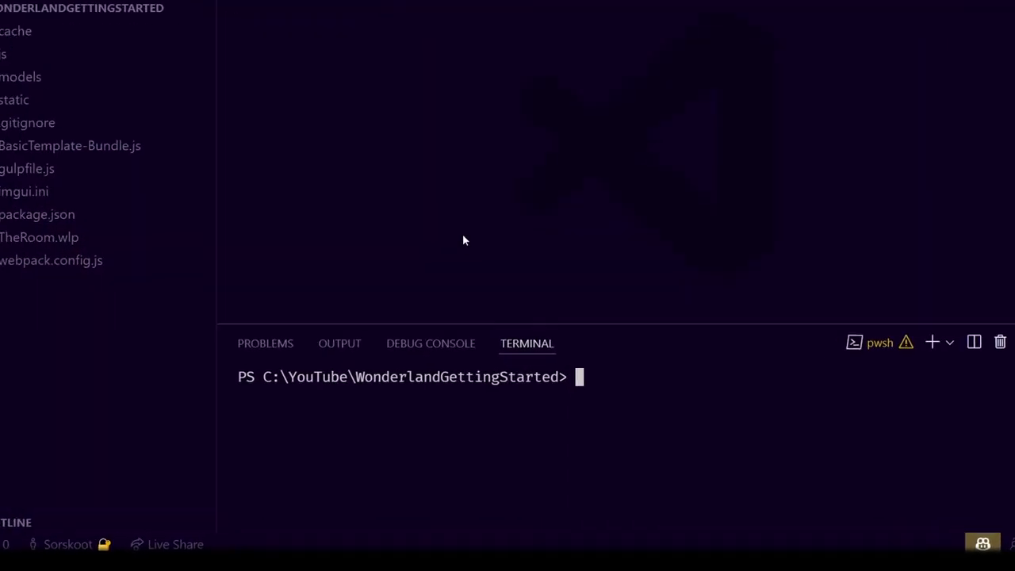
Run npm install in the VS Code terminal for the project folder.
{"action": "type", "text": "npm "}
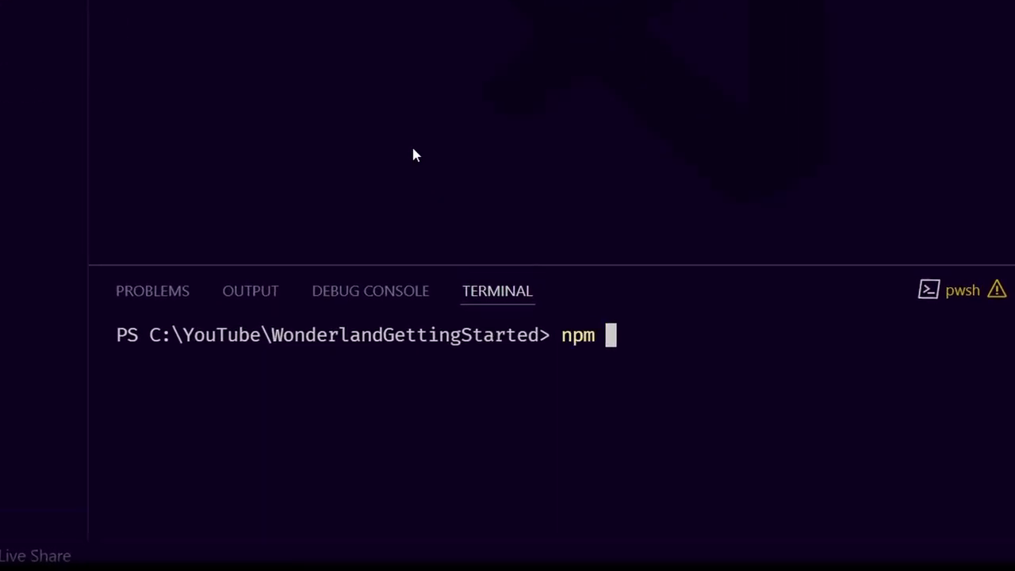
{"action": "type", "text": "install"}
{"action": "key", "text": "Return"}
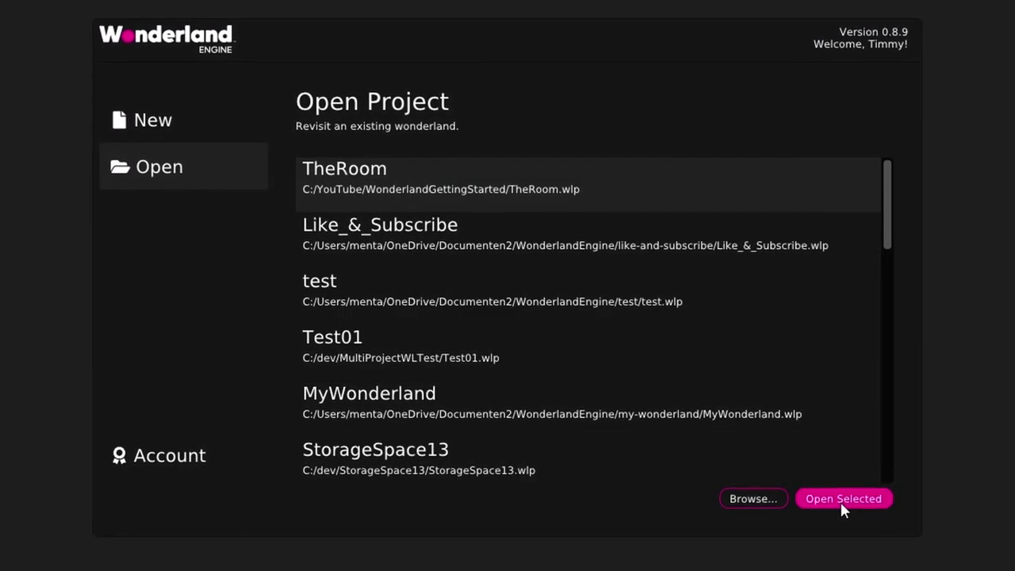
Open TheRoom and import Room.fbx with its baked textures into the models folder.
{"action": "left_click", "coordinate": [840, 498]}
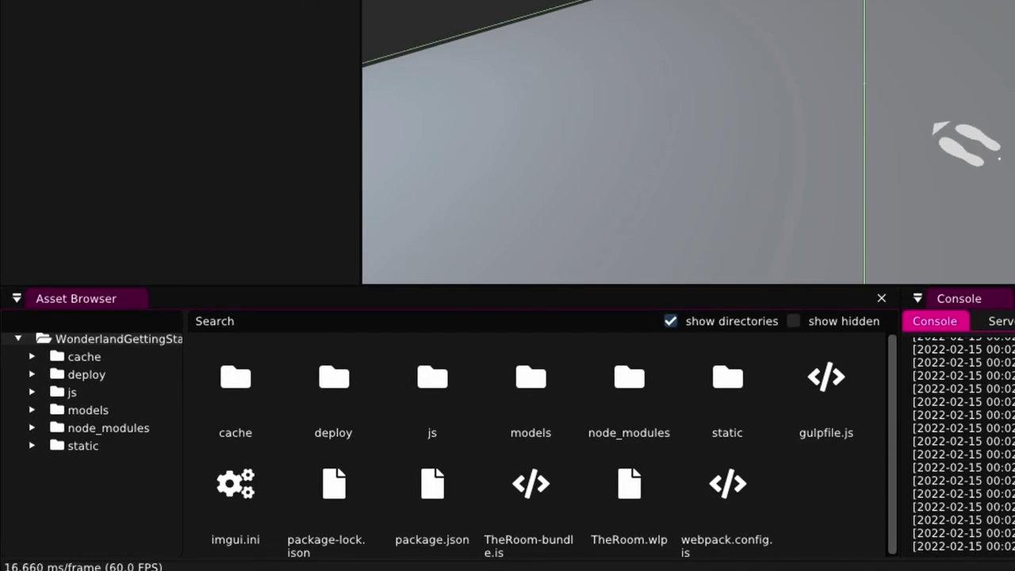
{"action": "double_click", "coordinate": [528, 400]}
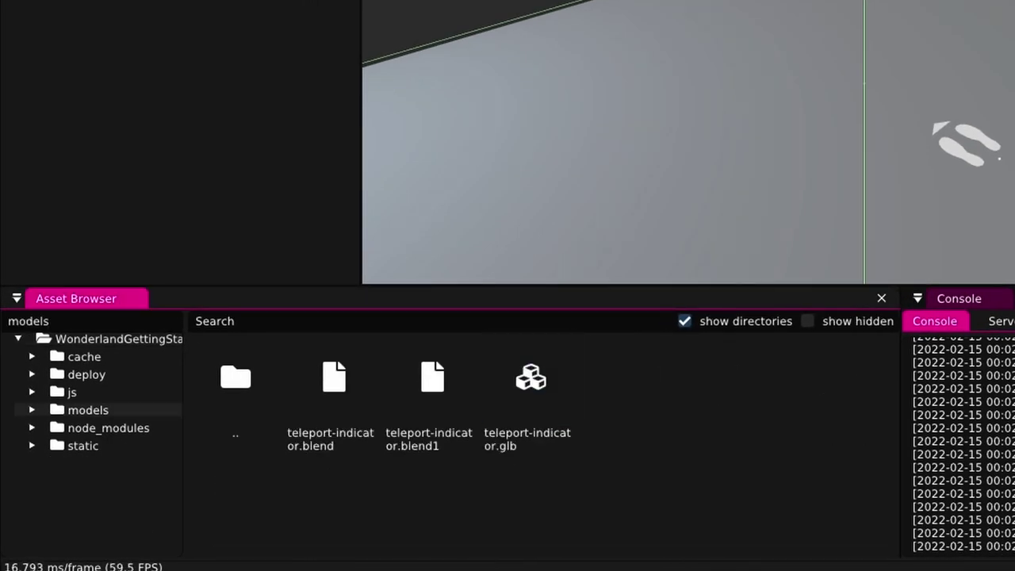
{"action": "left_click_drag", "start_coordinate": [997, 290], "coordinate": [748, 410]}
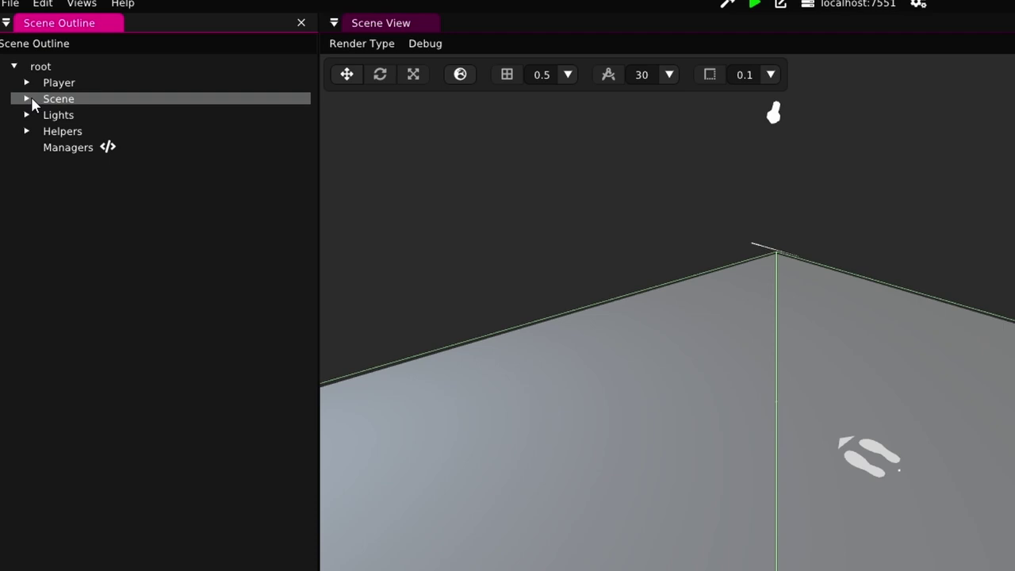
Add an empty object named TheRoom under Scene and drop Room.fbx onto it.
{"action": "left_click", "coordinate": [31, 95]}
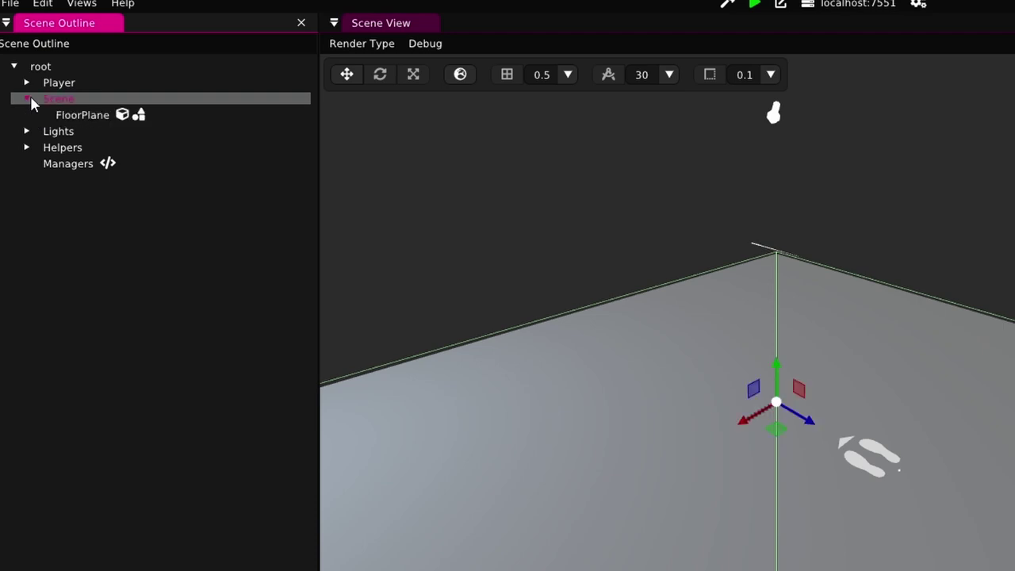
{"action": "right_click", "coordinate": [60, 105]}
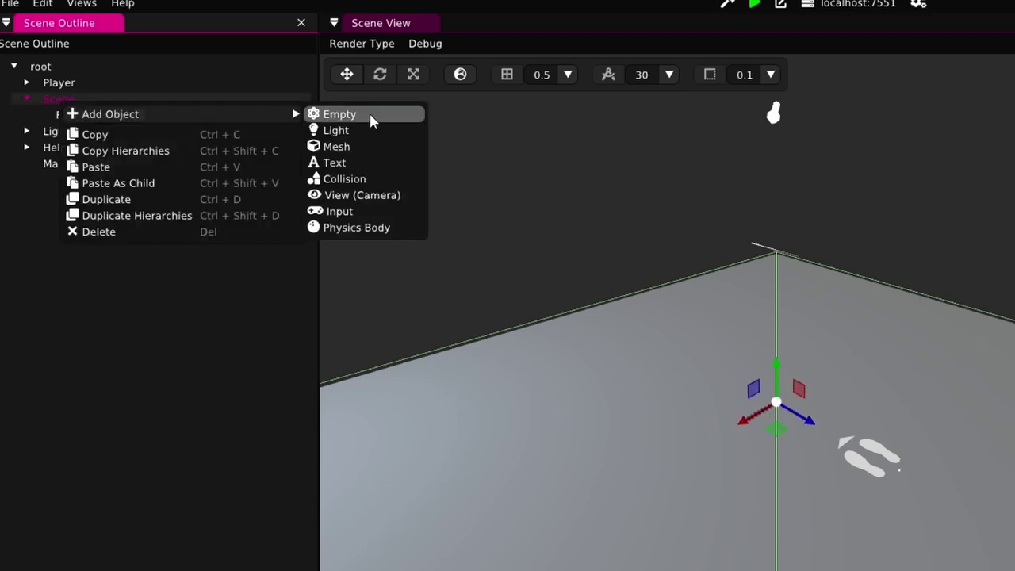
{"action": "left_click", "coordinate": [369, 114]}
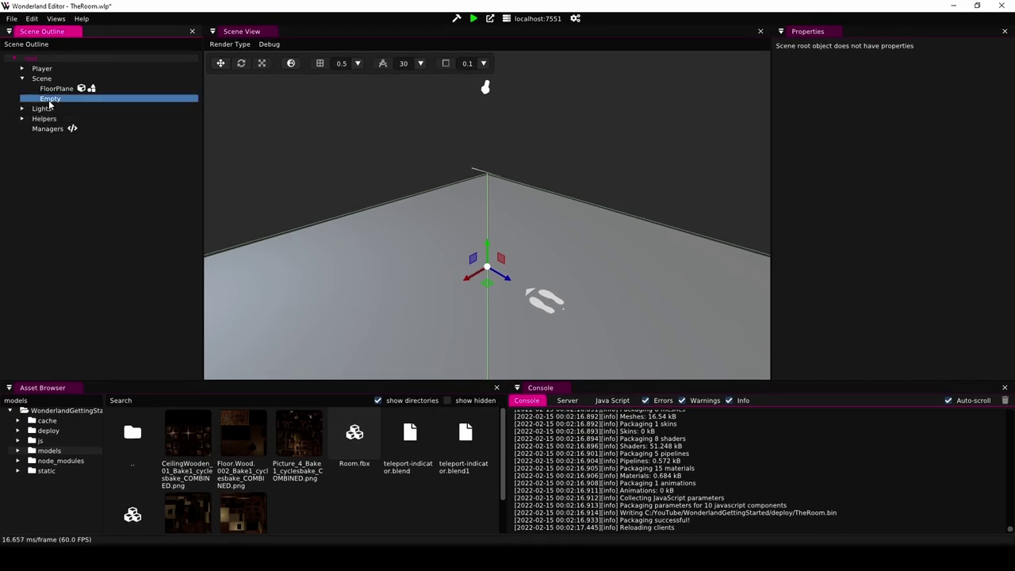
{"action": "left_click", "coordinate": [24, 98]}
{"action": "type", "text": "TheRoom"}
{"action": "left_click_drag", "start_coordinate": [354, 432], "coordinate": [64, 101]}
{"action": "left_click", "coordinate": [29, 97]}
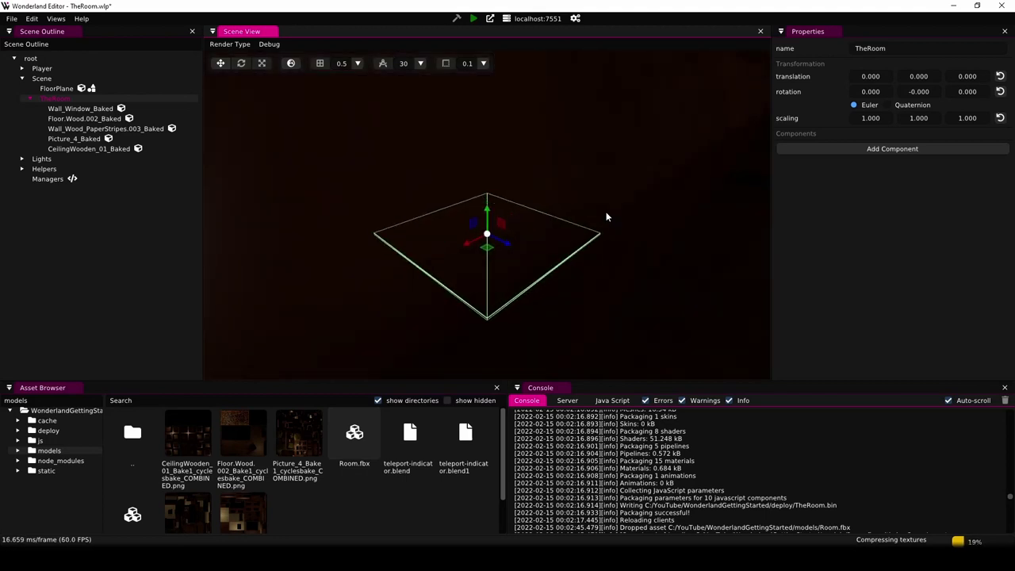
Set TheRoom's X, Y and Z scaling to 0.01 and orbit to inspect the room.
{"action": "scroll", "coordinate": [606, 215], "scroll_direction": "up", "scroll_amount": 5}
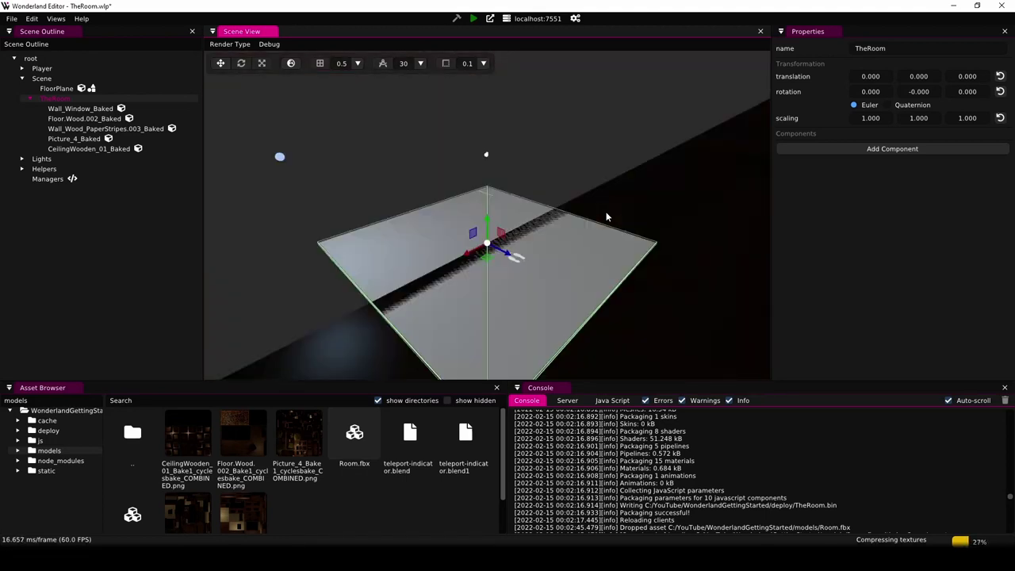
{"action": "left_click", "coordinate": [157, 141]}
{"action": "left_click", "coordinate": [884, 117]}
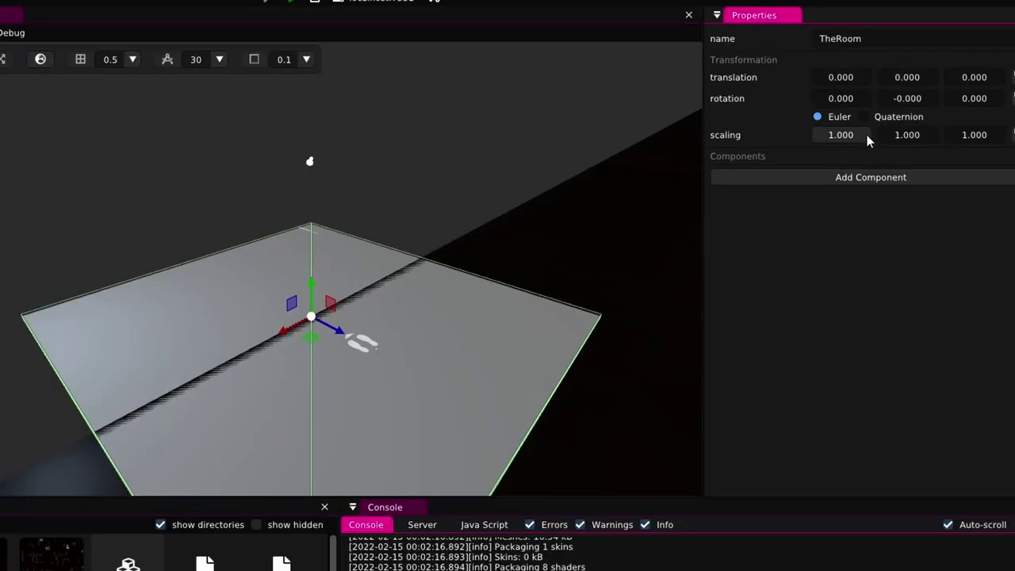
{"action": "type", "text": ".01"}
{"action": "key", "text": "Tab"}
{"action": "type", "text": ".01"}
{"action": "key", "text": "Tab"}
{"action": "type", "text": ".01"}
{"action": "key", "text": "Return"}
{"action": "mouse_move", "coordinate": [380, 354]}
{"action": "left_mouse_down"}
{"action": "mouse_move", "coordinate": [433, 261]}
{"action": "mouse_move", "coordinate": [407, 265]}
{"action": "mouse_move", "coordinate": [671, 254]}
{"action": "mouse_move", "coordinate": [753, 266]}
{"action": "left_mouse_up"}
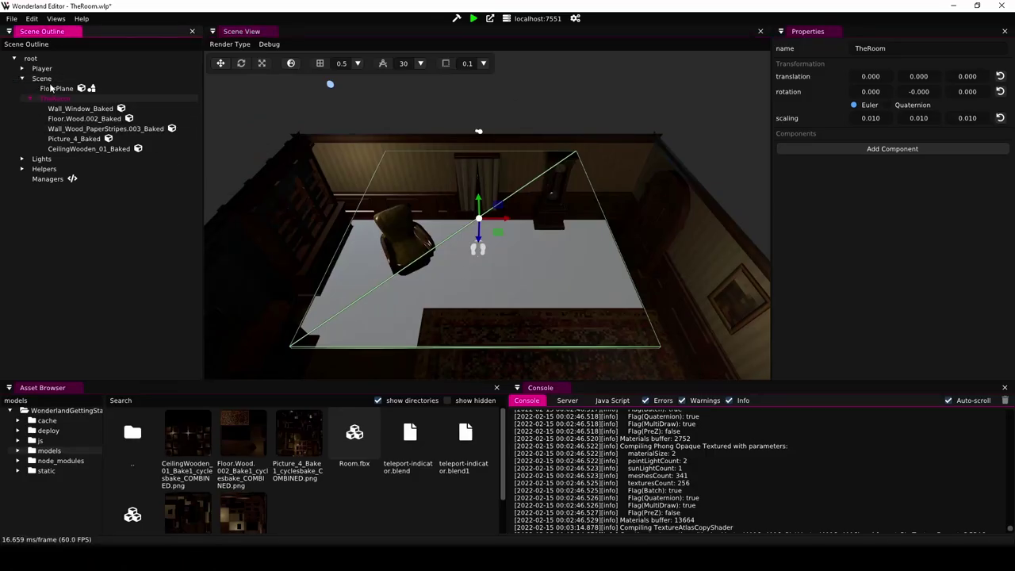
Delete FloorPlane's mesh component, keeping only its collision over the wooden floor.
{"action": "left_click", "coordinate": [56, 88]}
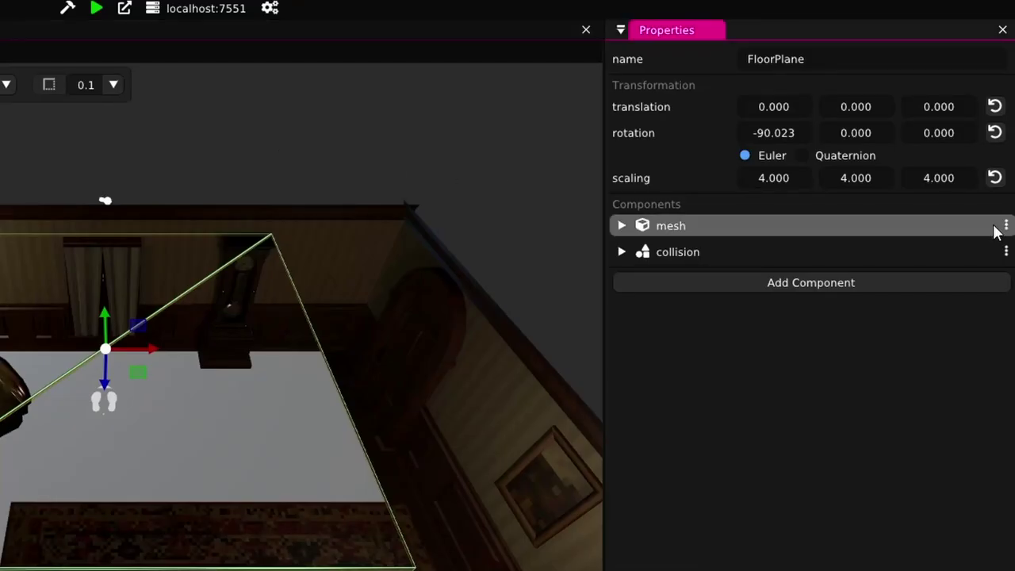
{"action": "left_click", "coordinate": [999, 227]}
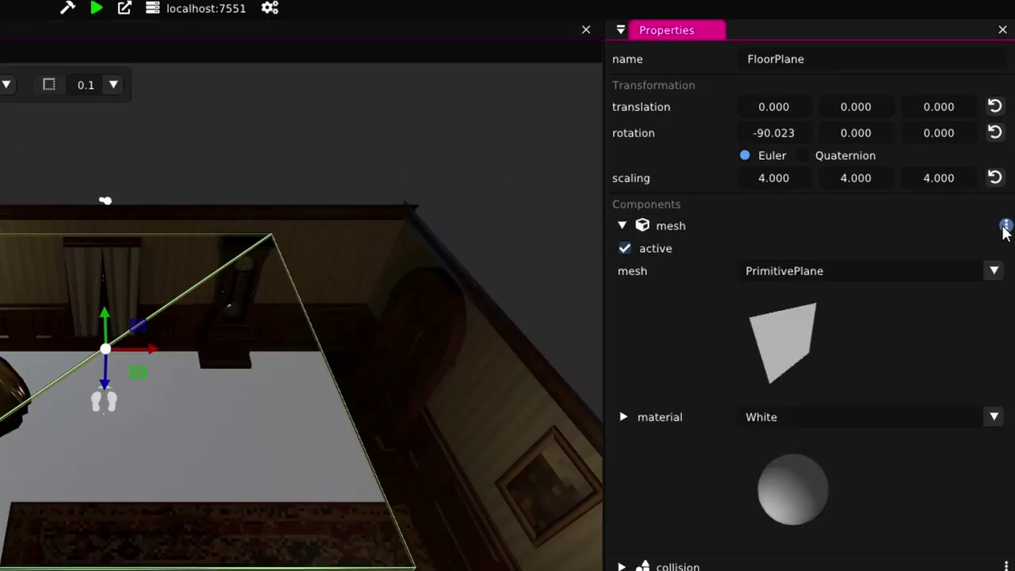
{"action": "left_click", "coordinate": [1005, 227]}
{"action": "left_click", "coordinate": [911, 239]}
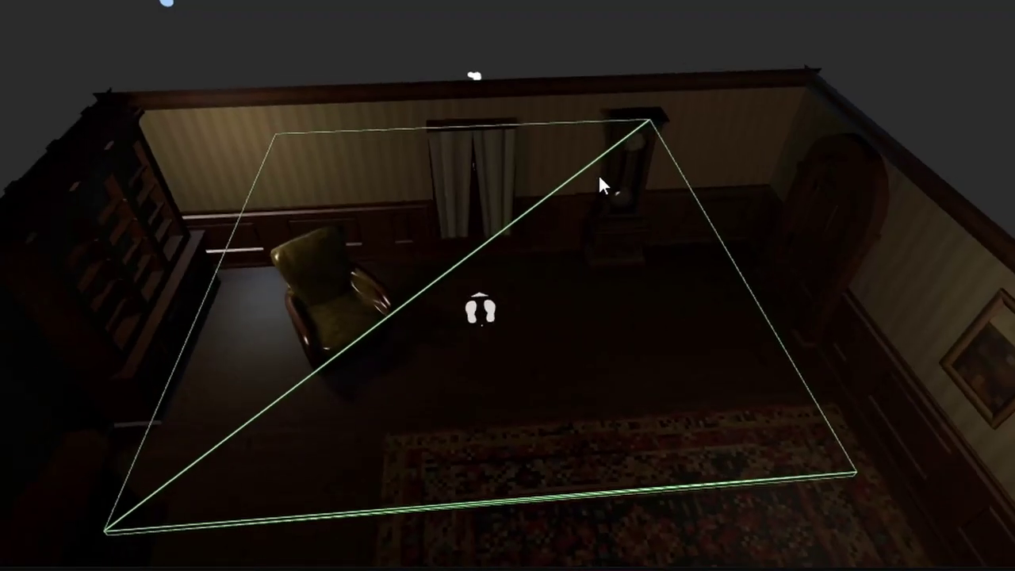
{"action": "middle_click_drag", "start_coordinate": [600, 182], "coordinate": [585, 166]}
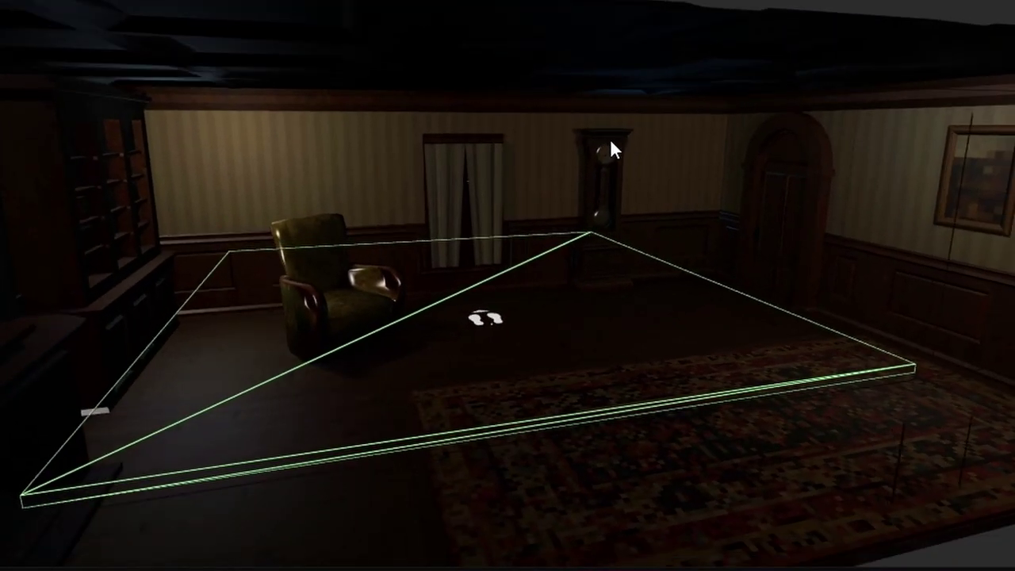
{"action": "middle_click_drag", "start_coordinate": [571, 202], "coordinate": [553, 234]}
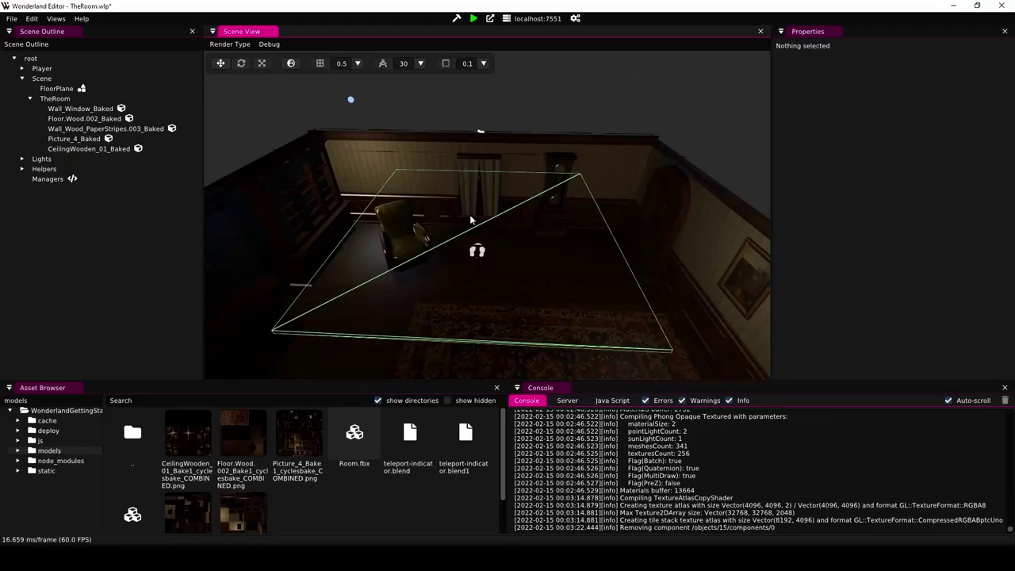
{"action": "mouse_move", "coordinate": [470, 214]}
{"action": "middle_mouse_down"}
{"action": "mouse_move", "coordinate": [494, 219]}
{"action": "mouse_move", "coordinate": [546, 182]}
{"action": "middle_mouse_up"}
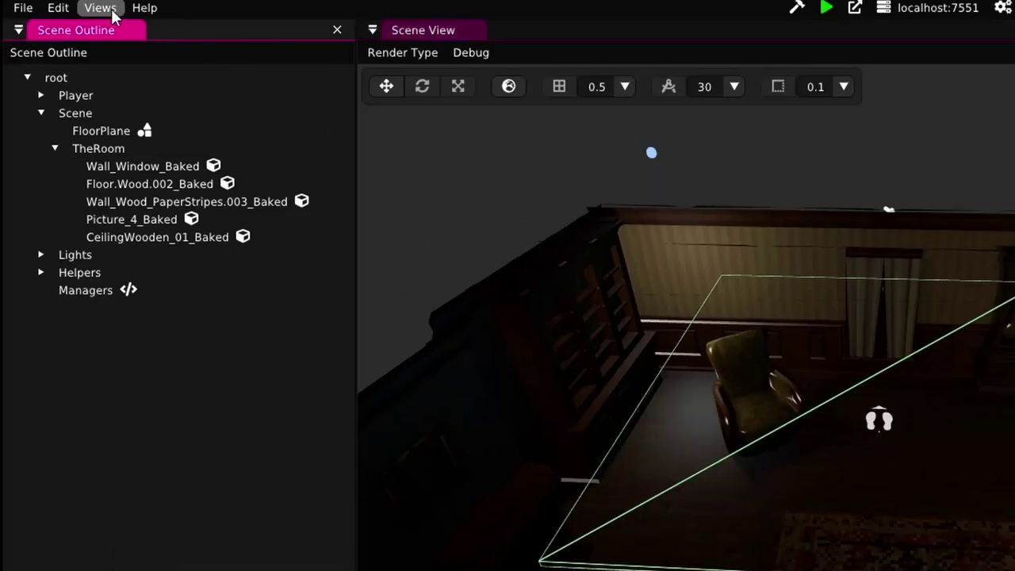
Show the materials list in the Resources panel.
{"action": "left_click", "coordinate": [100, 10]}
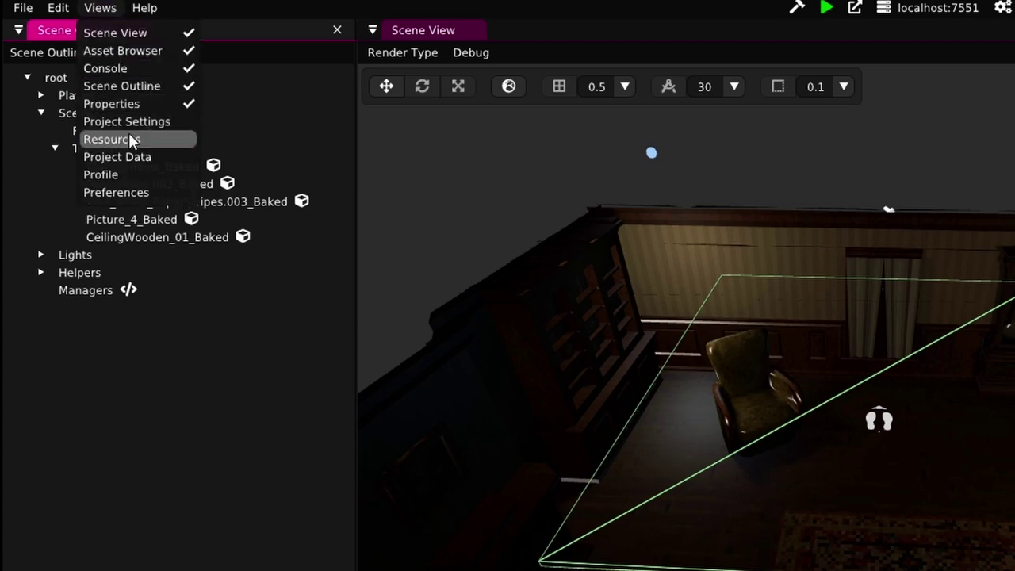
{"action": "left_click", "coordinate": [126, 138]}
{"action": "left_click", "coordinate": [769, 63]}
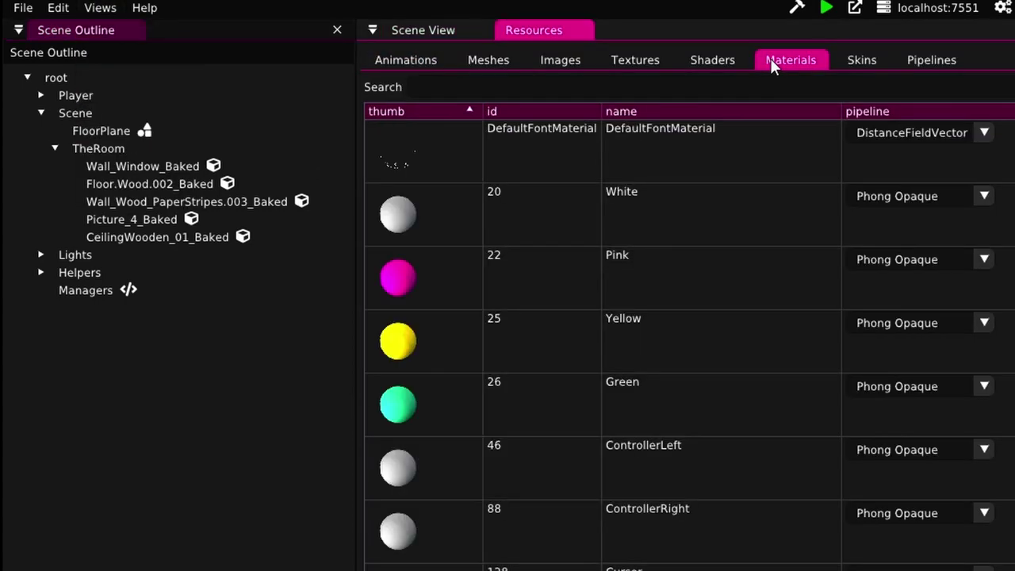
{"action": "scroll", "coordinate": [436, 203], "scroll_direction": "down", "scroll_amount": 2}
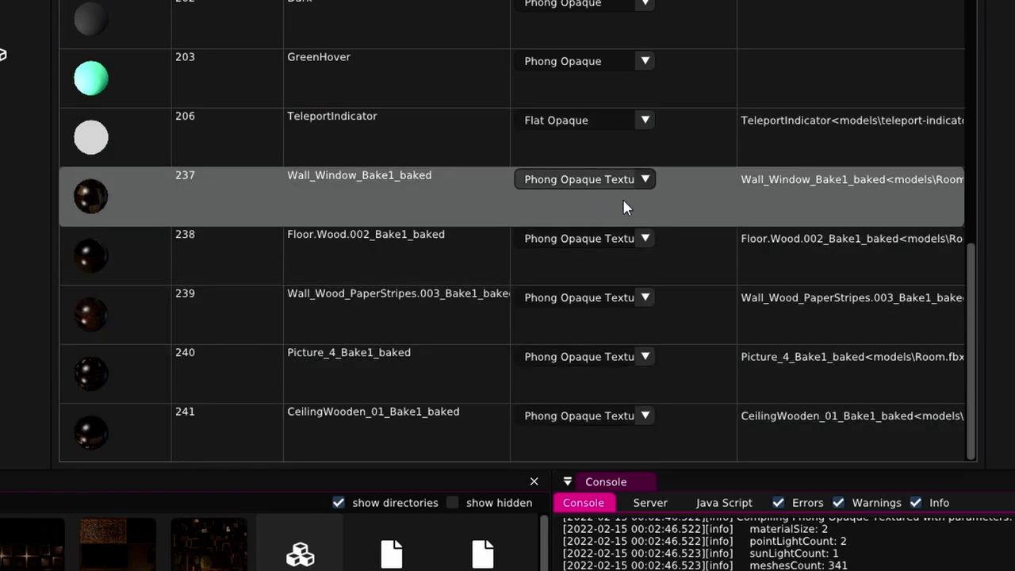
Switch the window wall, floor, wallpaper, Picture_4 and ceiling materials to Flat Opaque Textured.
{"action": "left_click", "coordinate": [627, 181]}
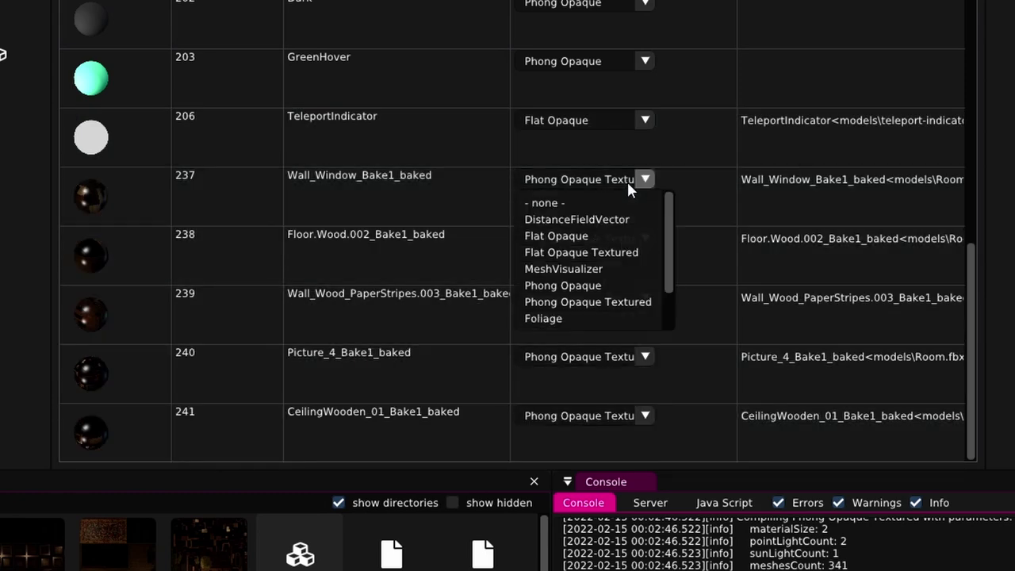
{"action": "left_click", "coordinate": [632, 253]}
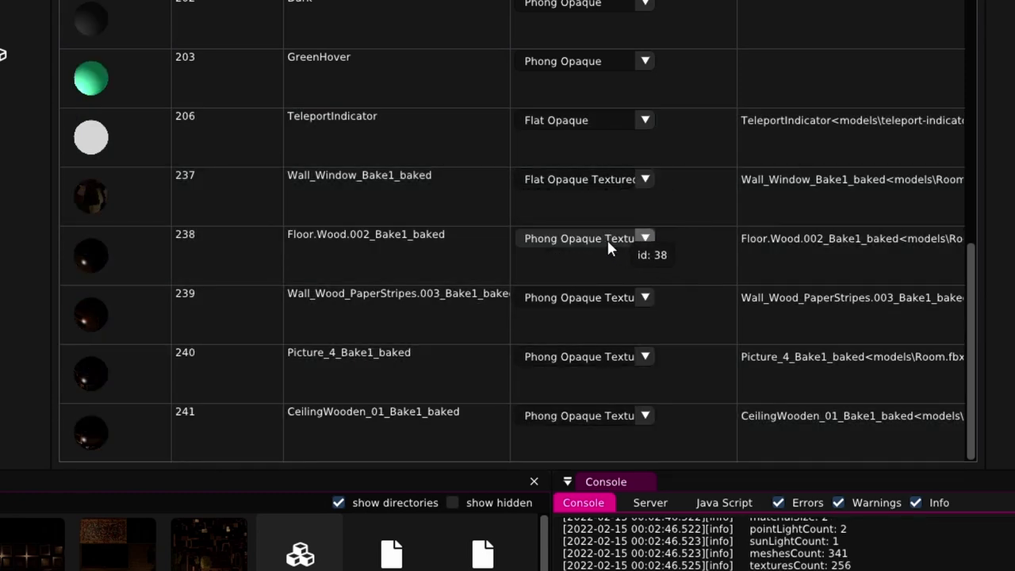
{"action": "left_click", "coordinate": [607, 239]}
{"action": "left_click", "coordinate": [609, 312]}
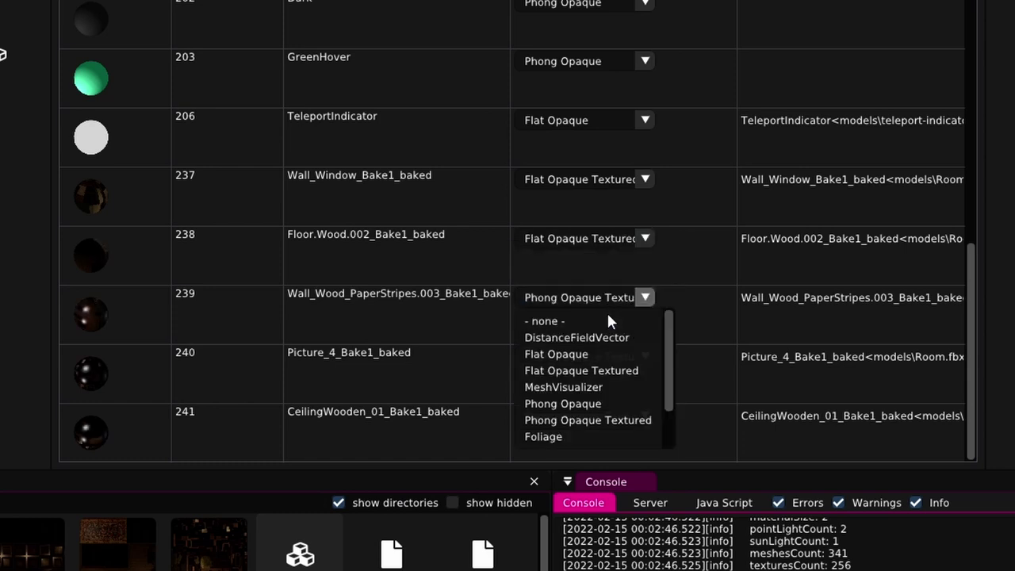
{"action": "left_click", "coordinate": [609, 370]}
{"action": "left_click", "coordinate": [609, 428]}
{"action": "left_click", "coordinate": [618, 489]}
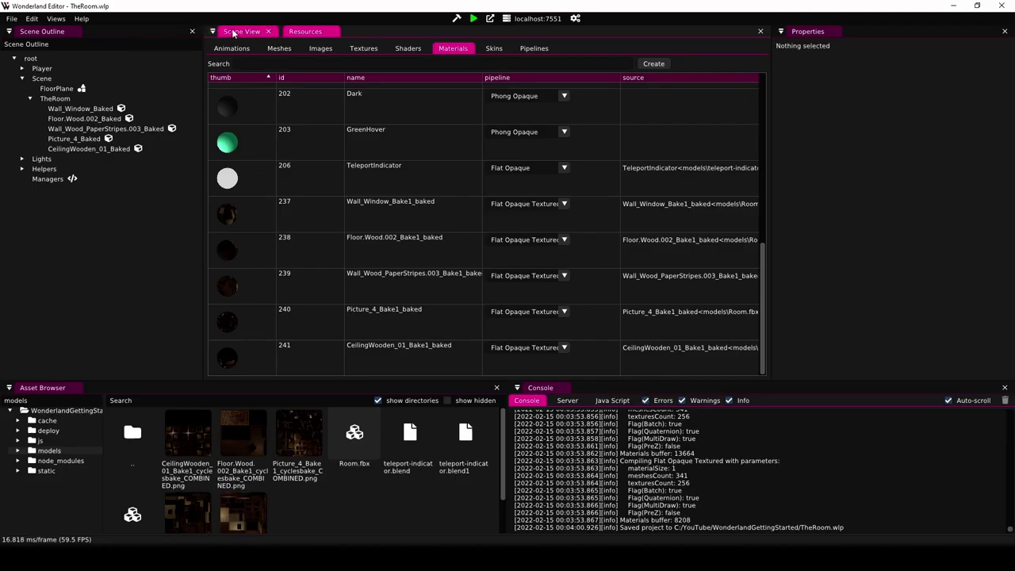
{"action": "left_click", "coordinate": [238, 32]}
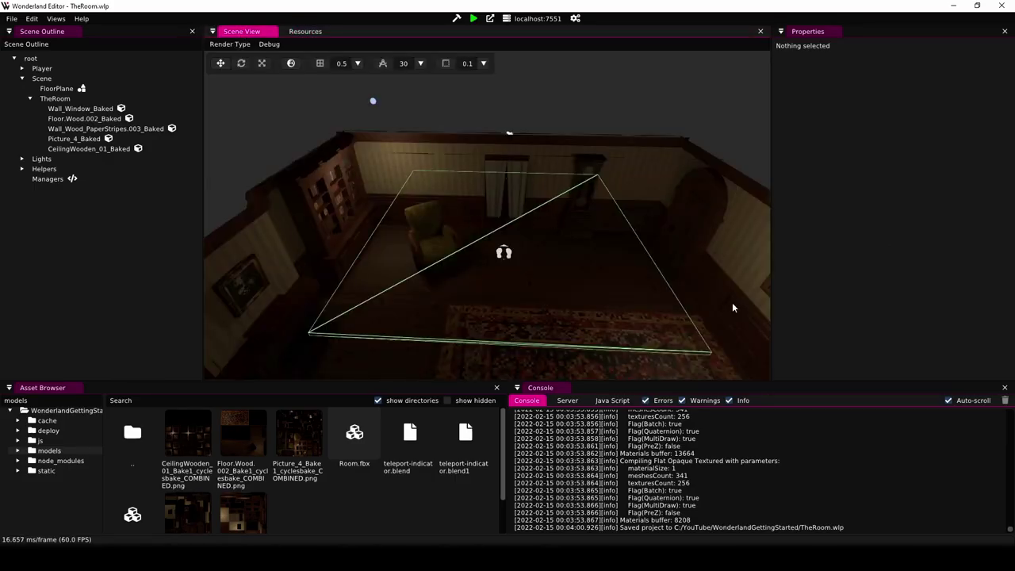
Delete the Lights object from the Scene Outline and save with Ctrl+S.
{"action": "left_click", "coordinate": [110, 158]}
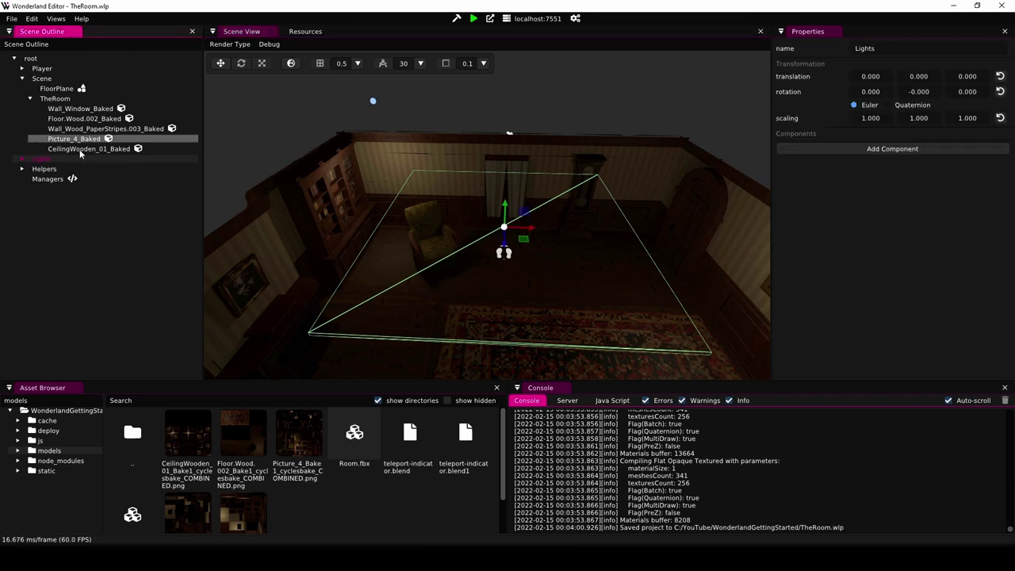
{"action": "key", "text": "Delete"}
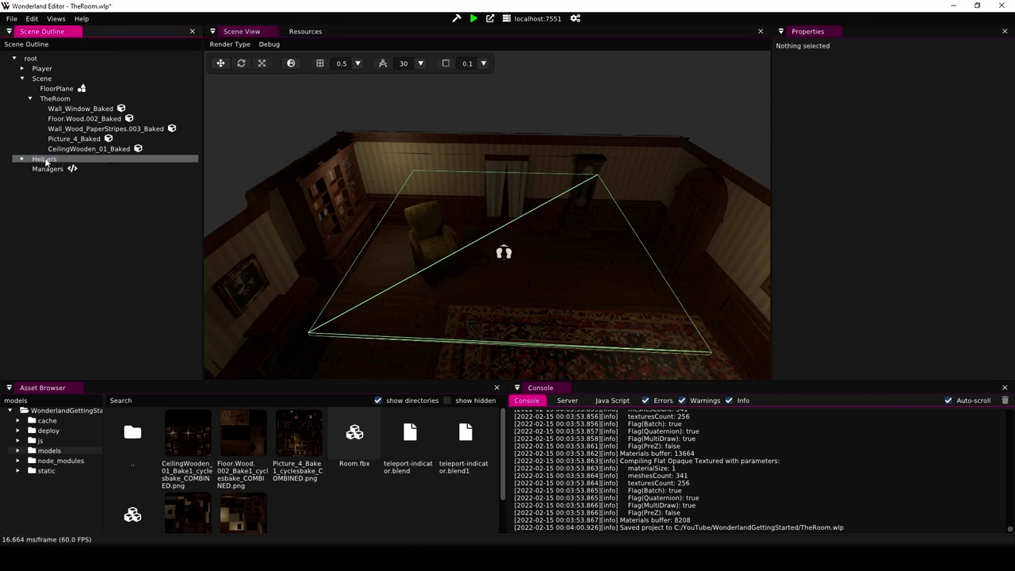
{"action": "key", "text": "ctrl+s"}
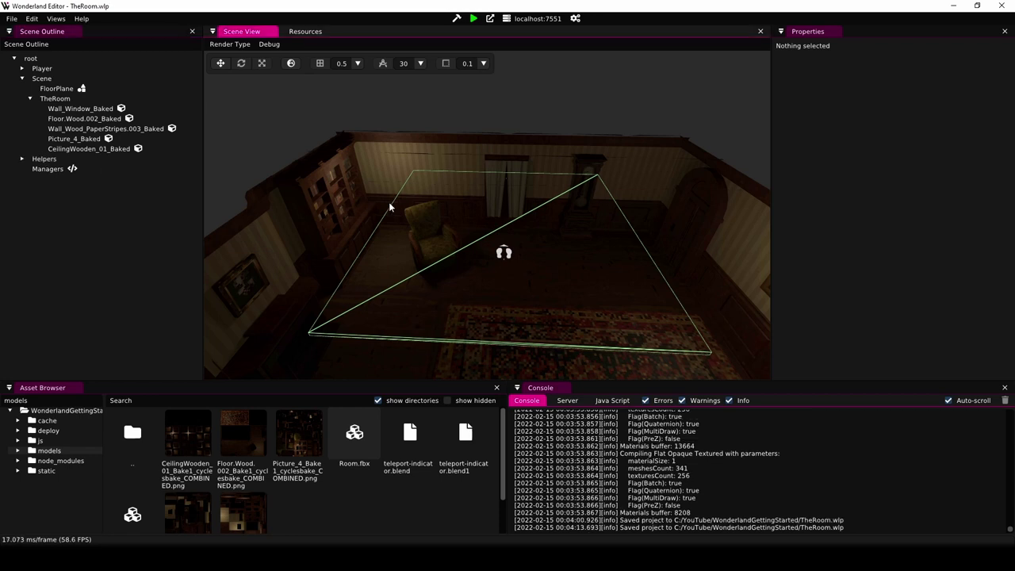
Set FloorPlane's collision box extents to X 4.5 and Z 3.
{"action": "scroll", "coordinate": [389, 207], "scroll_direction": "up", "scroll_amount": 5}
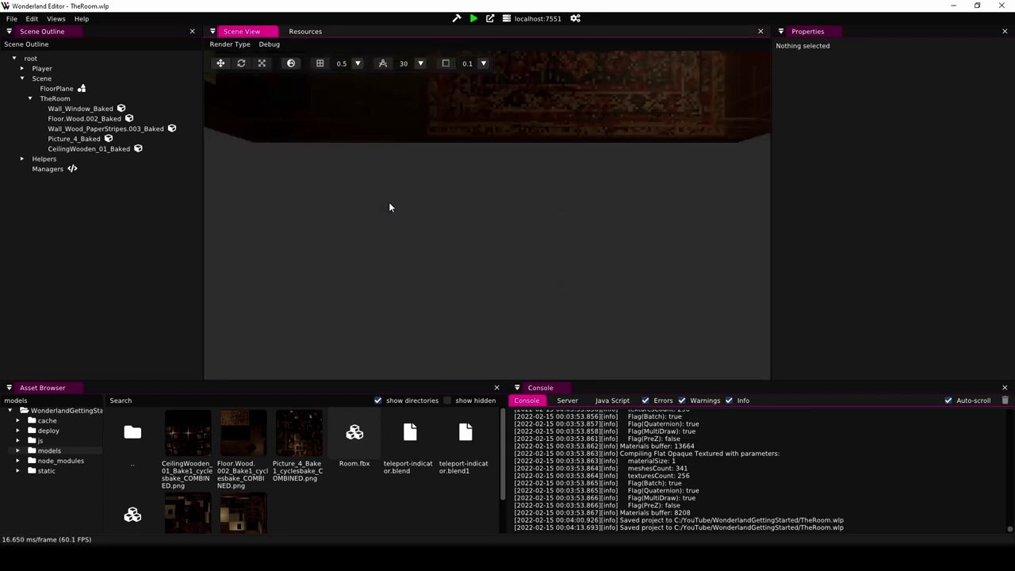
{"action": "scroll", "coordinate": [610, 161], "scroll_direction": "down", "scroll_amount": 2}
{"action": "scroll", "coordinate": [598, 222], "scroll_direction": "down", "scroll_amount": 2}
{"action": "scroll", "coordinate": [586, 214], "scroll_direction": "down", "scroll_amount": 2}
{"action": "scroll", "coordinate": [570, 164], "scroll_direction": "down", "scroll_amount": 2}
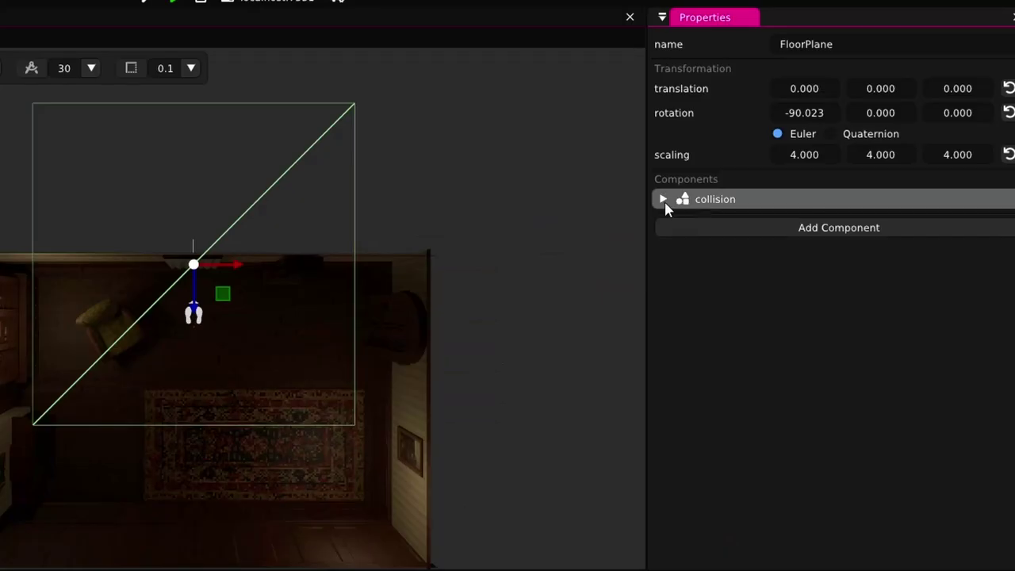
{"action": "left_click", "coordinate": [663, 199]}
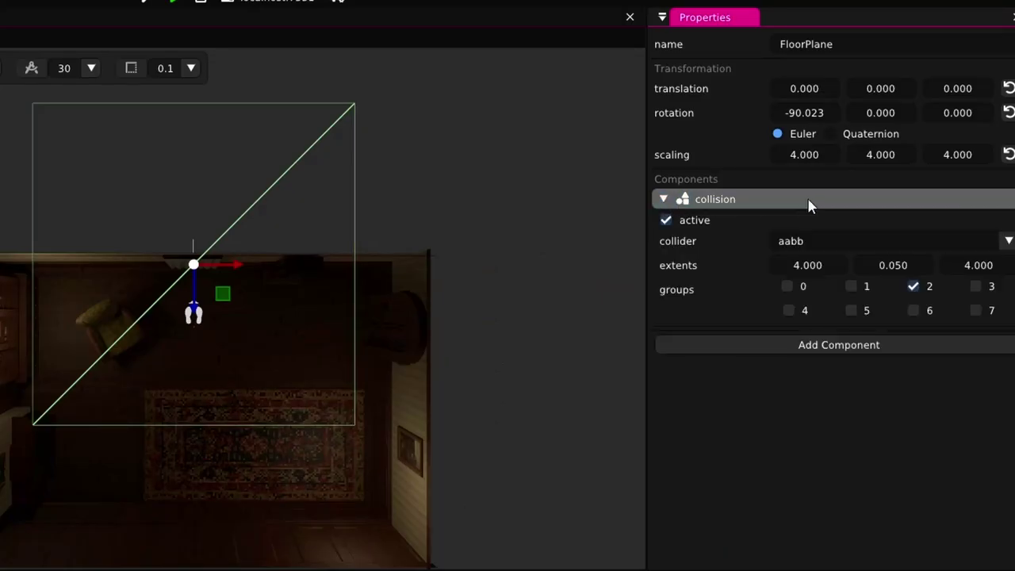
{"action": "double_click", "coordinate": [810, 265]}
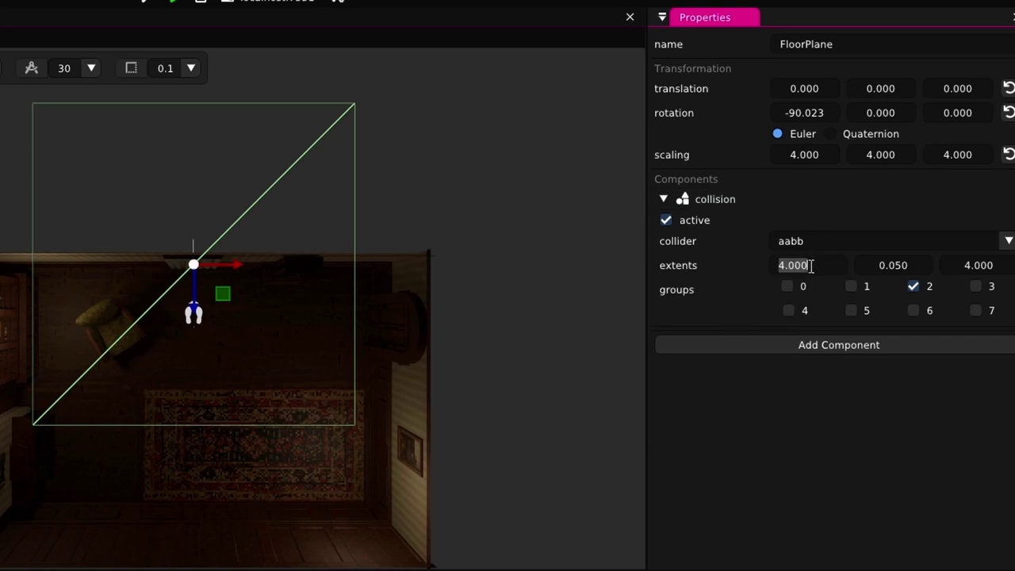
{"action": "type", "text": "4.5"}
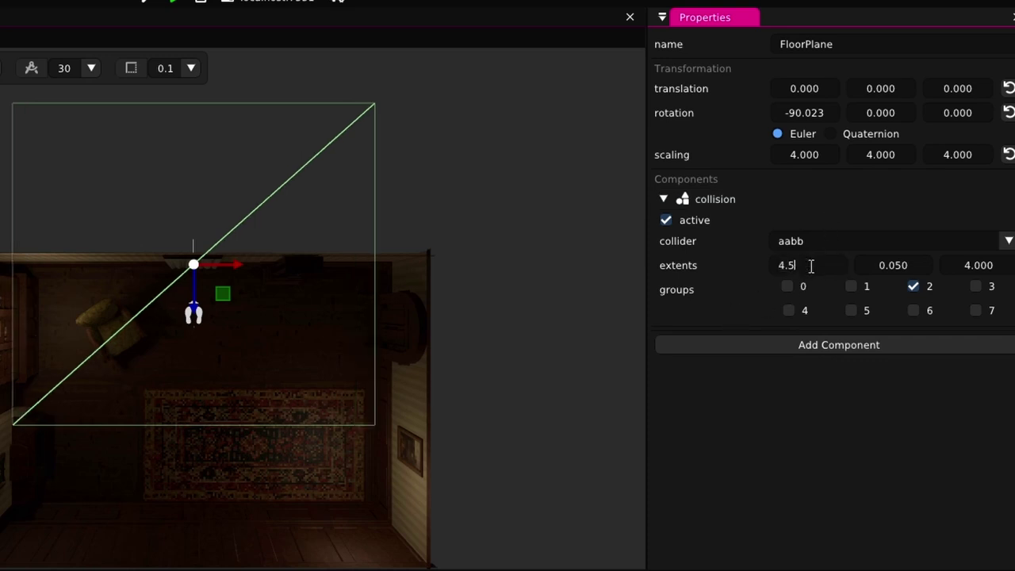
{"action": "key", "text": "Tab"}
{"action": "key", "text": "Tab"}
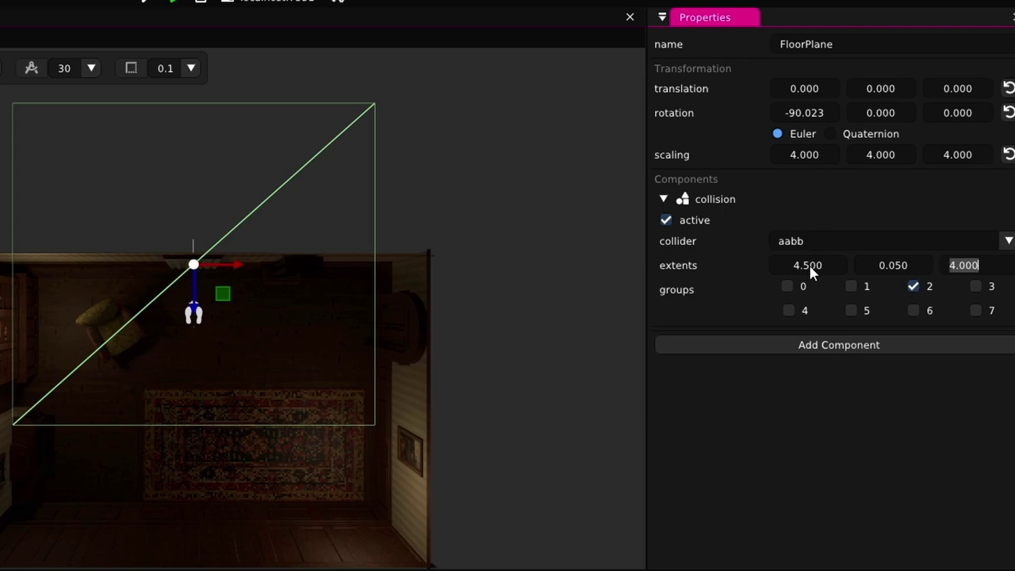
{"action": "type", "text": "3"}
{"action": "key", "text": "Return"}
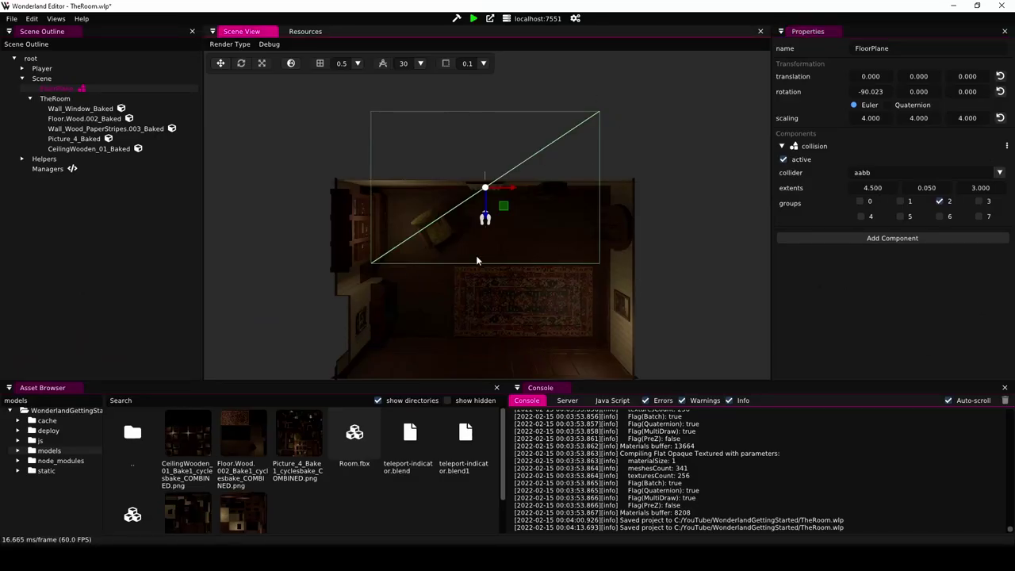
Select TheRoom and slide it along Z to -3.000 over the teleport floor, then check it from an angle.
{"action": "left_click", "coordinate": [27, 90]}
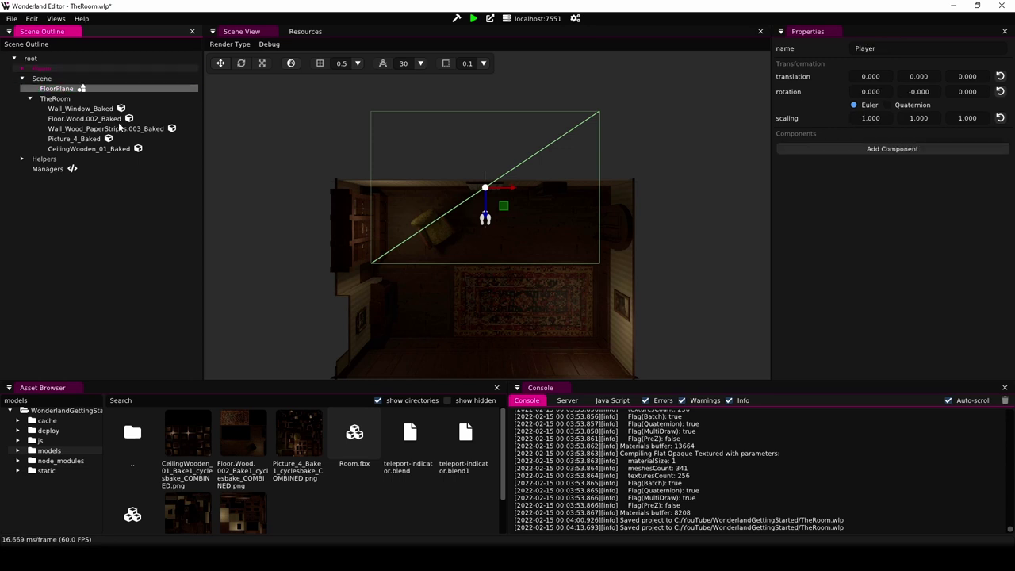
{"action": "left_click", "coordinate": [498, 321]}
{"action": "left_click", "coordinate": [48, 83]}
{"action": "left_click", "coordinate": [42, 69]}
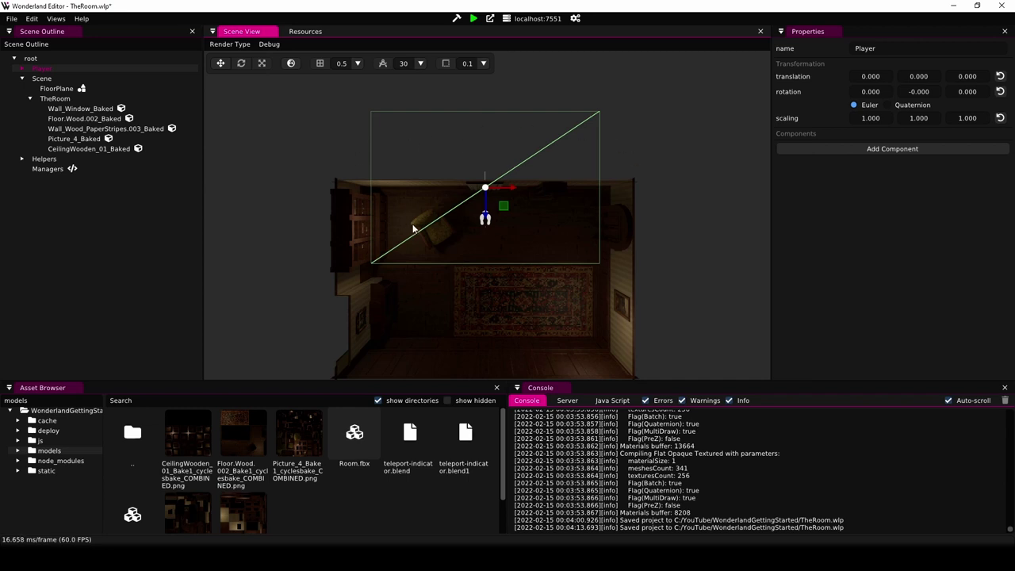
{"action": "left_click", "coordinate": [125, 187]}
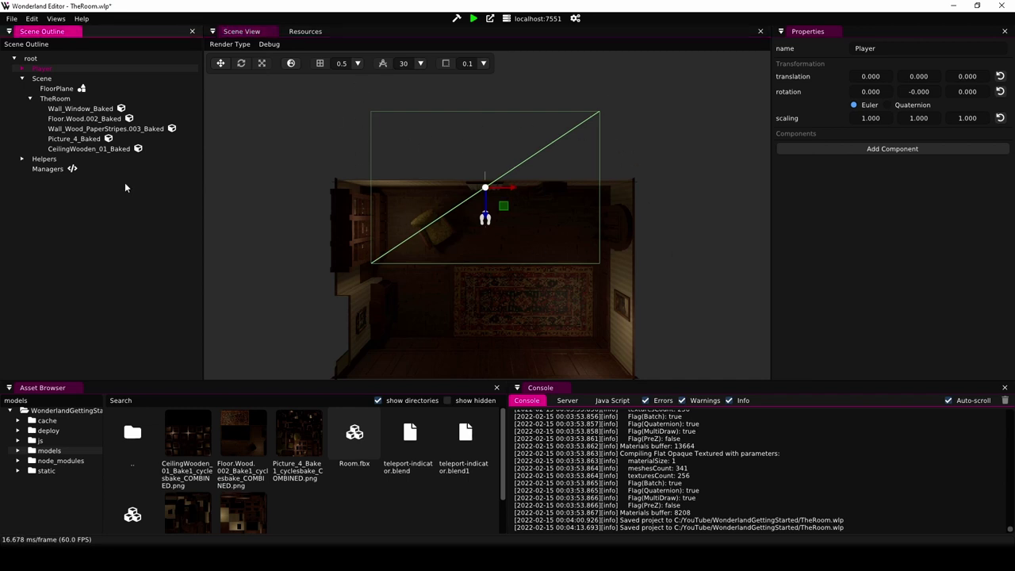
{"action": "left_click", "coordinate": [431, 214]}
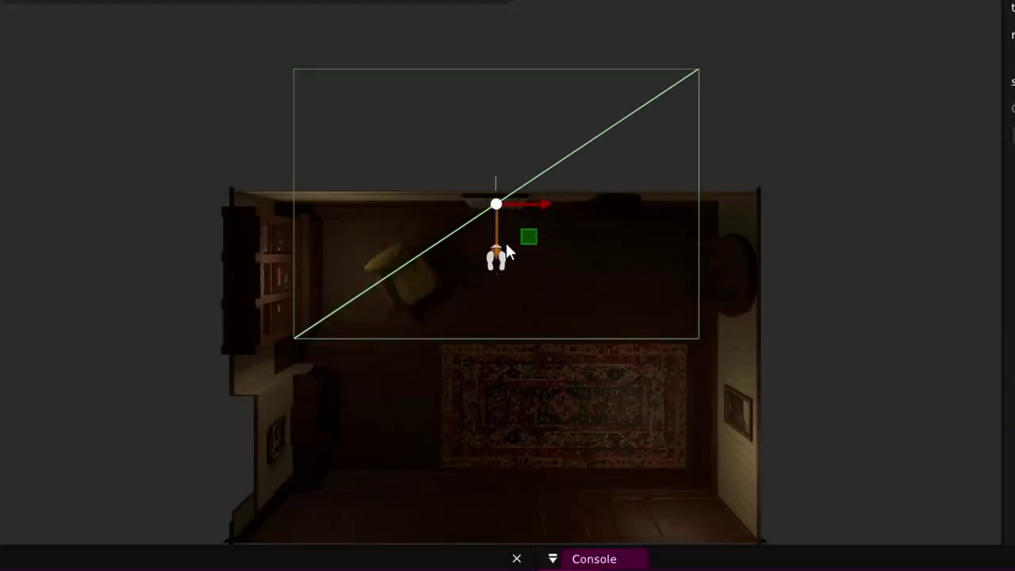
{"action": "left_click_drag", "start_coordinate": [501, 251], "coordinate": [499, 117]}
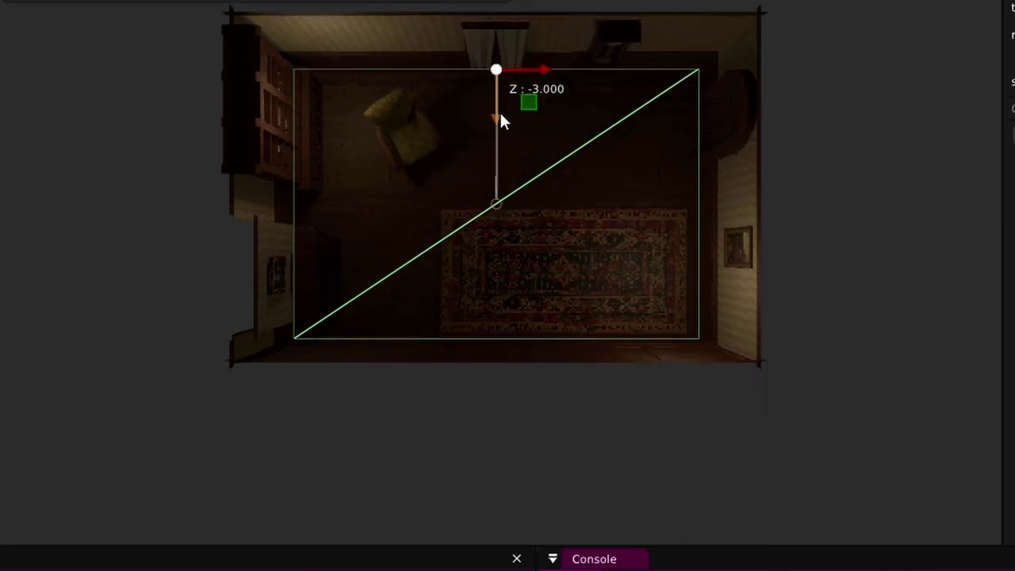
{"action": "left_click_drag", "start_coordinate": [499, 115], "coordinate": [499, 115]}
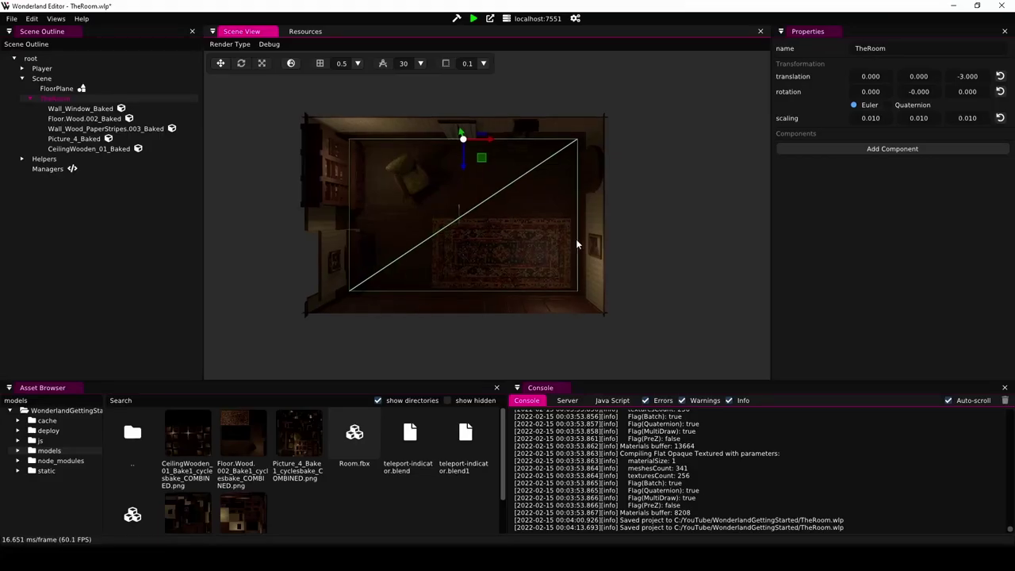
{"action": "mouse_move", "coordinate": [480, 249]}
{"action": "right_mouse_down"}
{"action": "mouse_move", "coordinate": [444, 203]}
{"action": "mouse_move", "coordinate": [521, 210]}
{"action": "mouse_move", "coordinate": [448, 225]}
{"action": "mouse_move", "coordinate": [446, 207]}
{"action": "mouse_move", "coordinate": [459, 216]}
{"action": "right_mouse_up"}
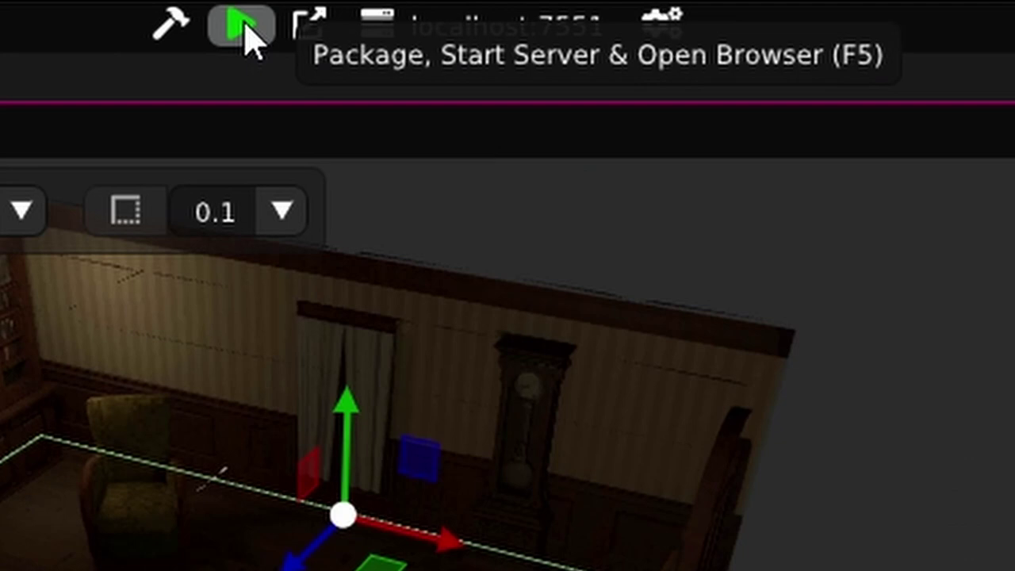
Package the project to localhost:7551 in the browser and look around the room in first person.
{"action": "left_click", "coordinate": [244, 30]}
{"action": "mouse_move", "coordinate": [356, 280]}
{"action": "left_mouse_down"}
{"action": "mouse_move", "coordinate": [765, 256]}
{"action": "mouse_move", "coordinate": [561, 242]}
{"action": "mouse_move", "coordinate": [765, 296]}
{"action": "mouse_move", "coordinate": [769, 344]}
{"action": "mouse_move", "coordinate": [667, 216]}
{"action": "mouse_move", "coordinate": [270, 247]}
{"action": "mouse_move", "coordinate": [20, 312]}
{"action": "mouse_move", "coordinate": [169, 274]}
{"action": "mouse_move", "coordinate": [757, 233]}
{"action": "mouse_move", "coordinate": [908, 251]}
{"action": "left_mouse_up"}
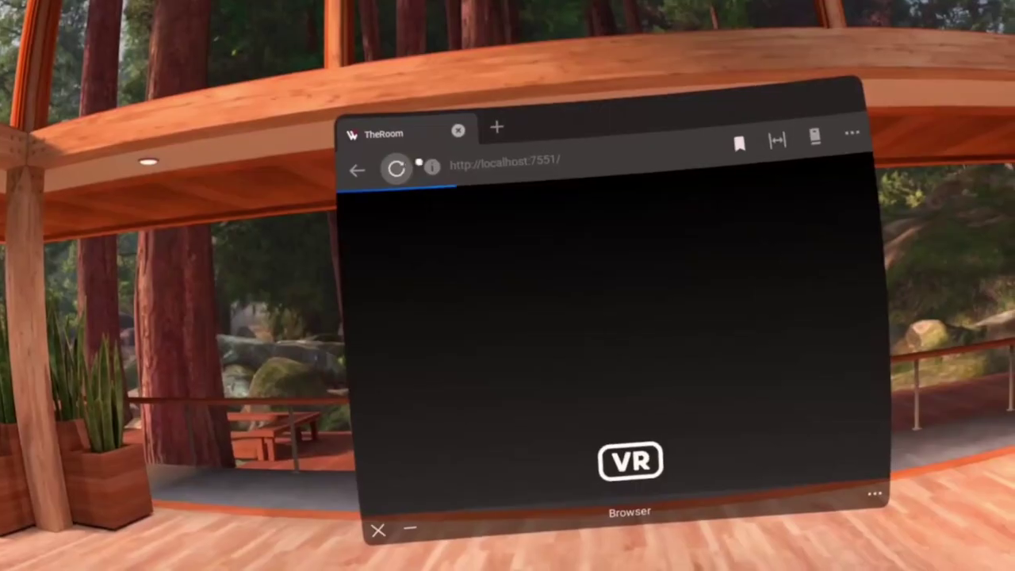